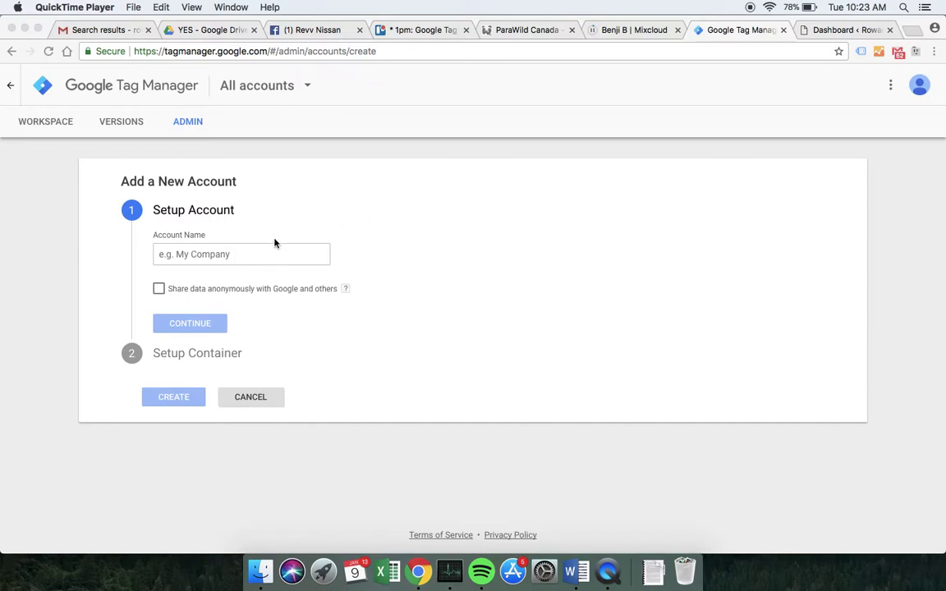
# - Enter the suggested site name as the new Tag Manager account name and continue
pyautogui.click(258, 261)
pyautogui.click(219, 254)
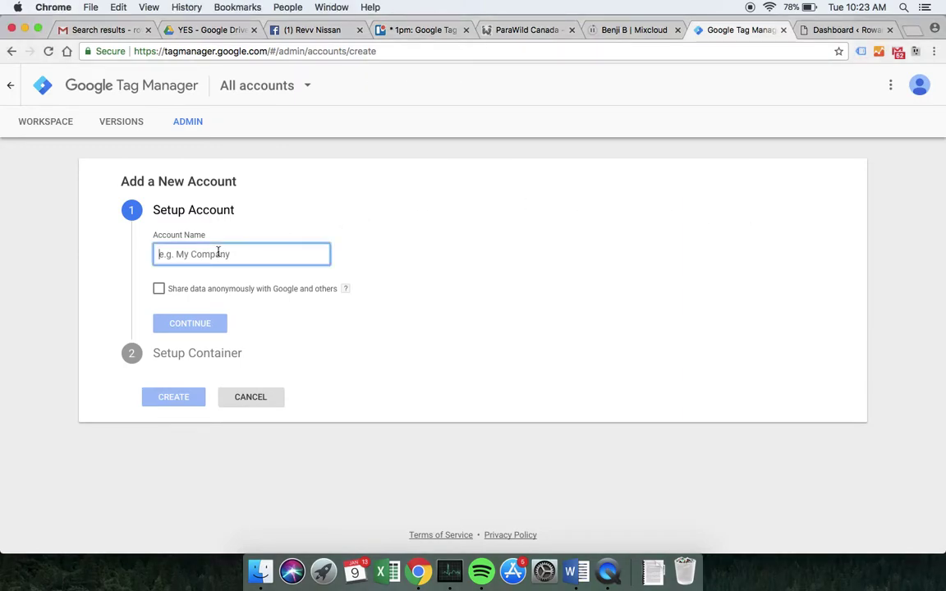
pyautogui.write('Rowans Site')
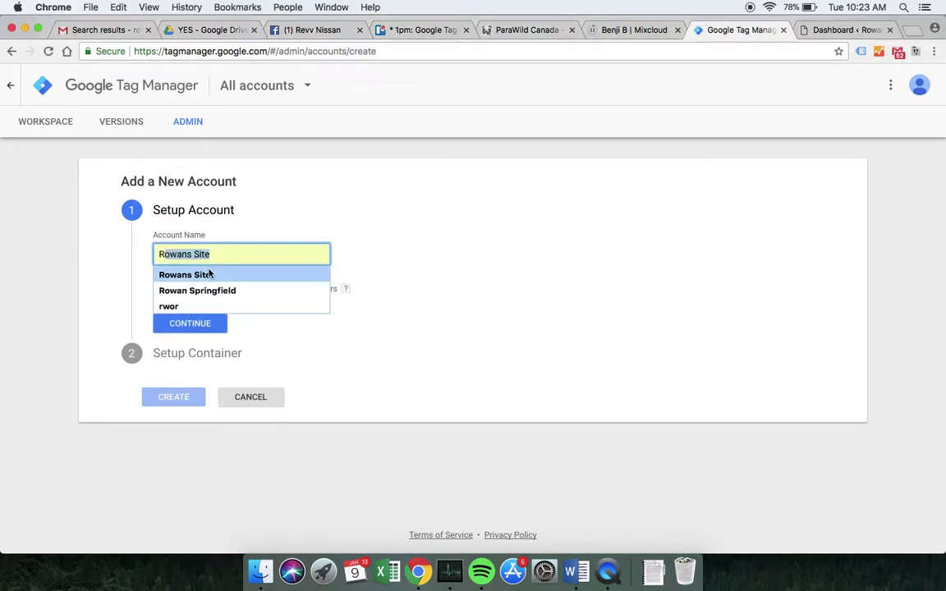
pyautogui.click(206, 275)
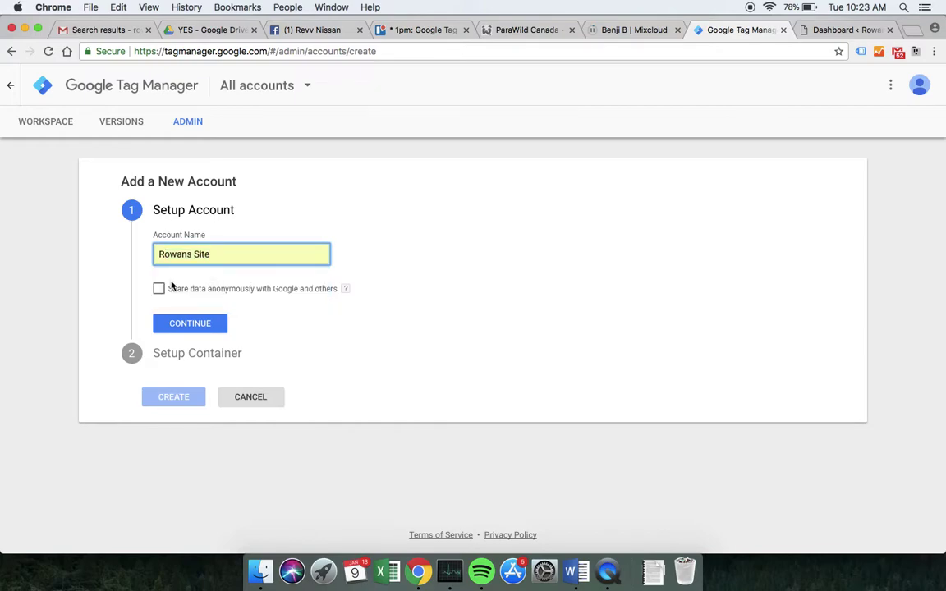
pyautogui.click(200, 325)
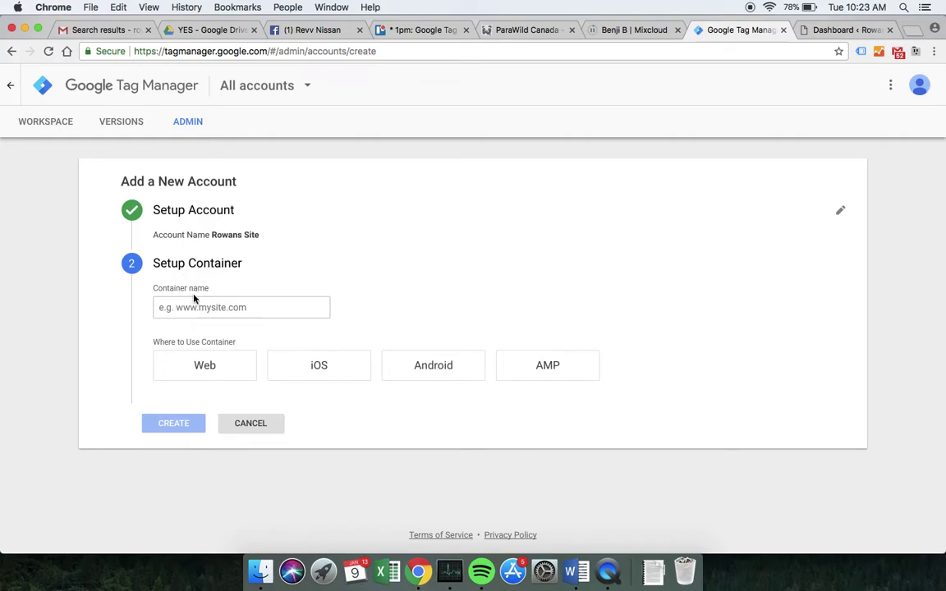
# - Name the container after the site's domain, set its platform to Web, and create it
pyautogui.click(208, 307)
pyautogui.write('w')
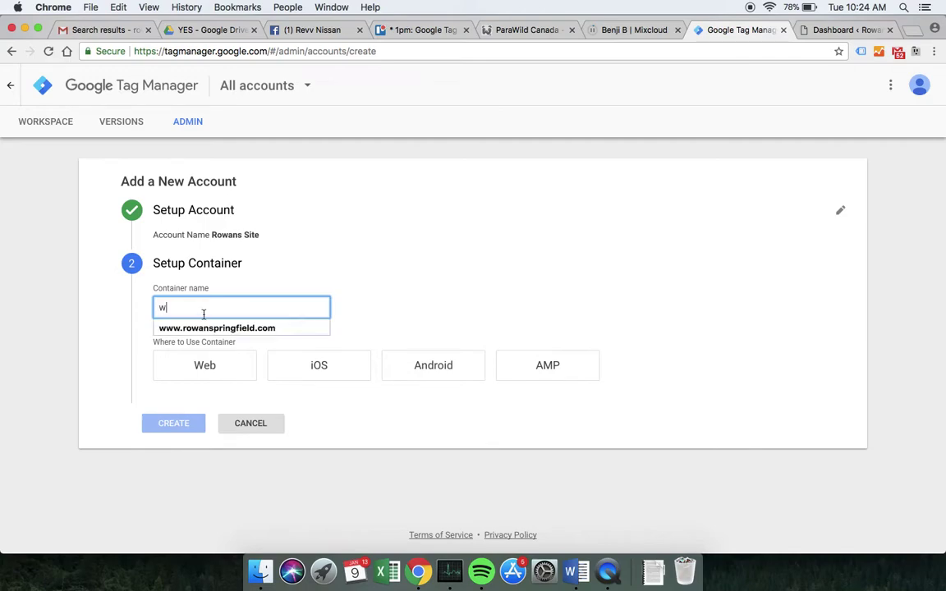
pyautogui.click(202, 329)
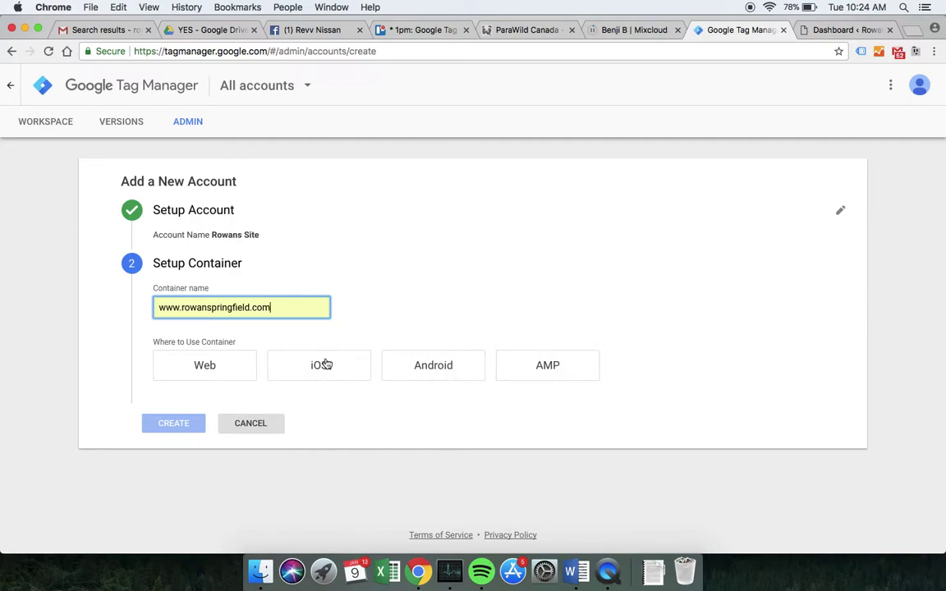
pyautogui.click(175, 371)
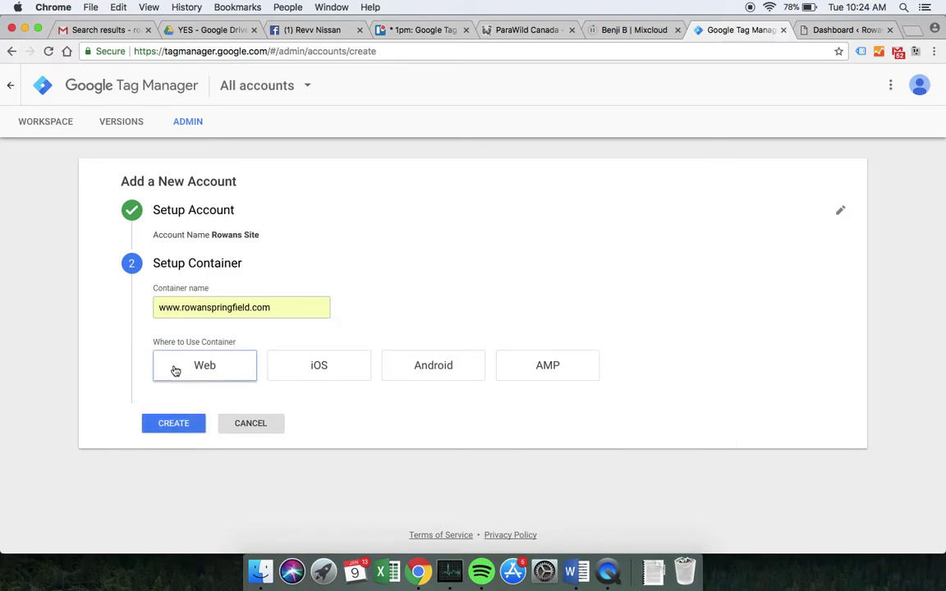
pyautogui.click(176, 425)
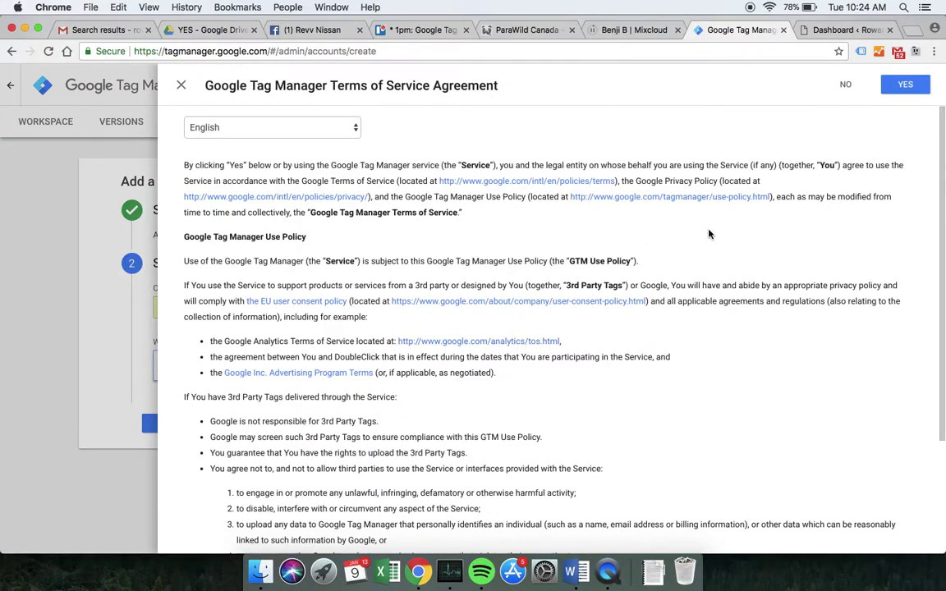
# - Accept the Tag Manager terms of service and focus the head install snippet box
pyautogui.click(907, 86)
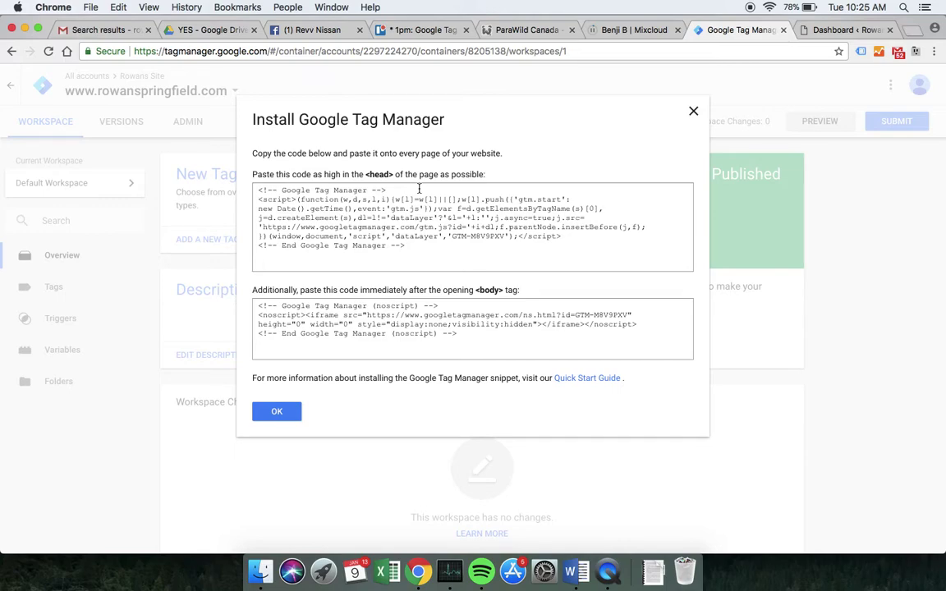
pyautogui.click(400, 214)
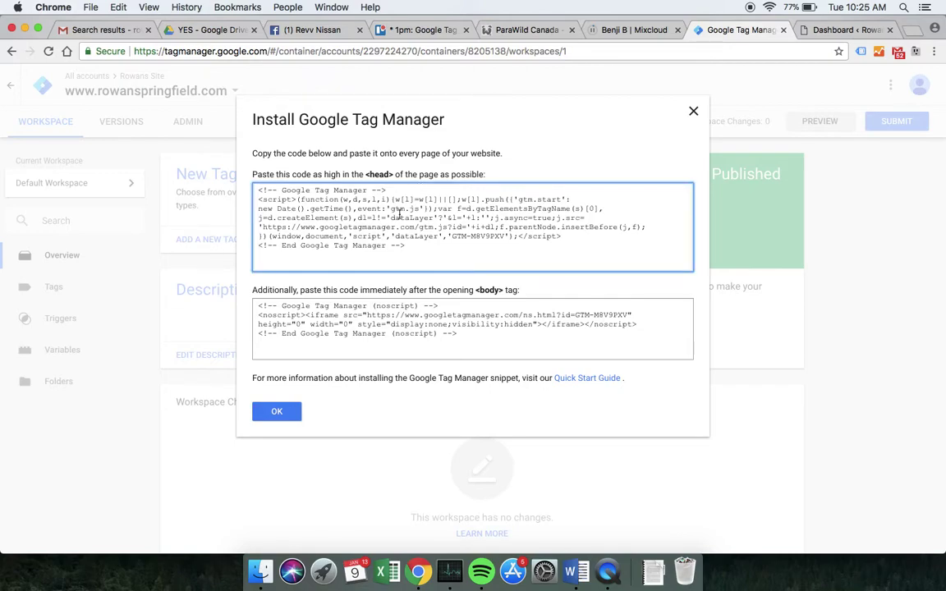
# - Select the entire head code snippet and switch to the WordPress dashboard tab
pyautogui.press('super+a')
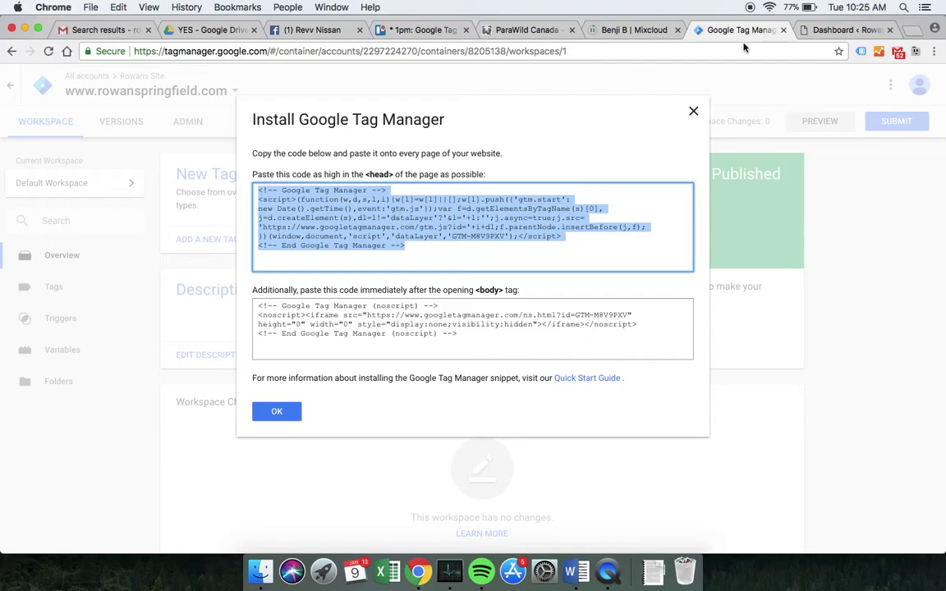
pyautogui.click(839, 31)
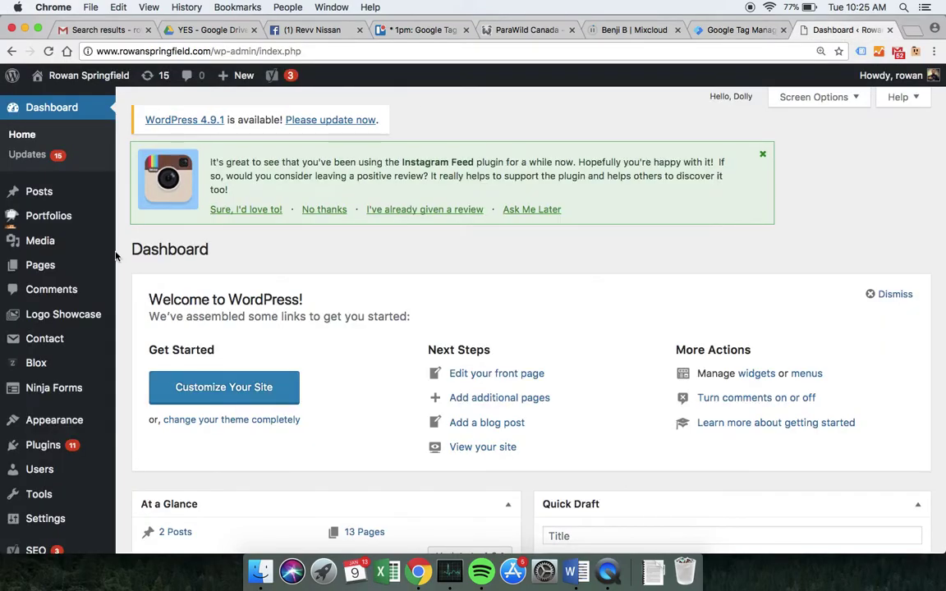
# - Open the theme editor from the Appearance menu
pyautogui.moveTo(115, 258)
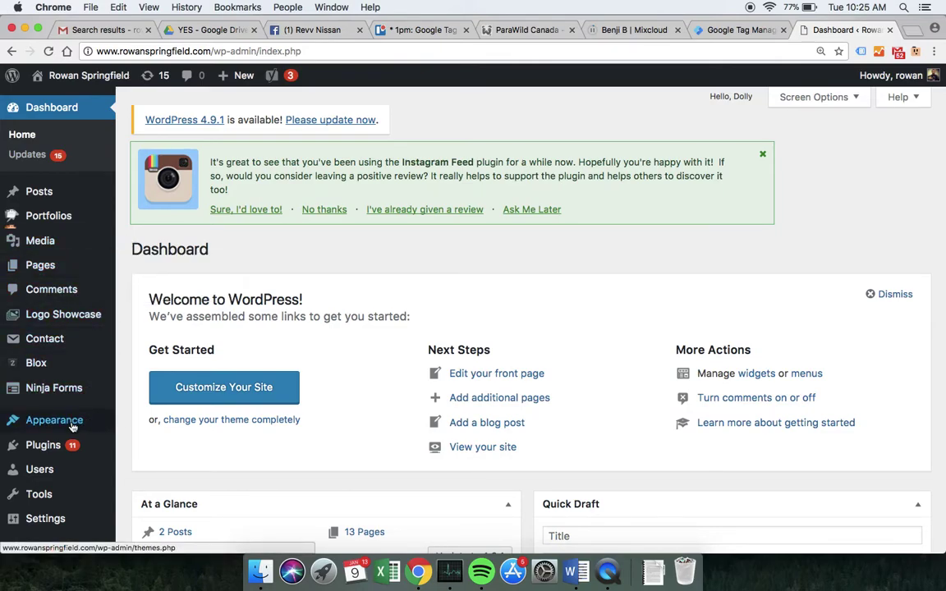
pyautogui.moveTo(82, 420)
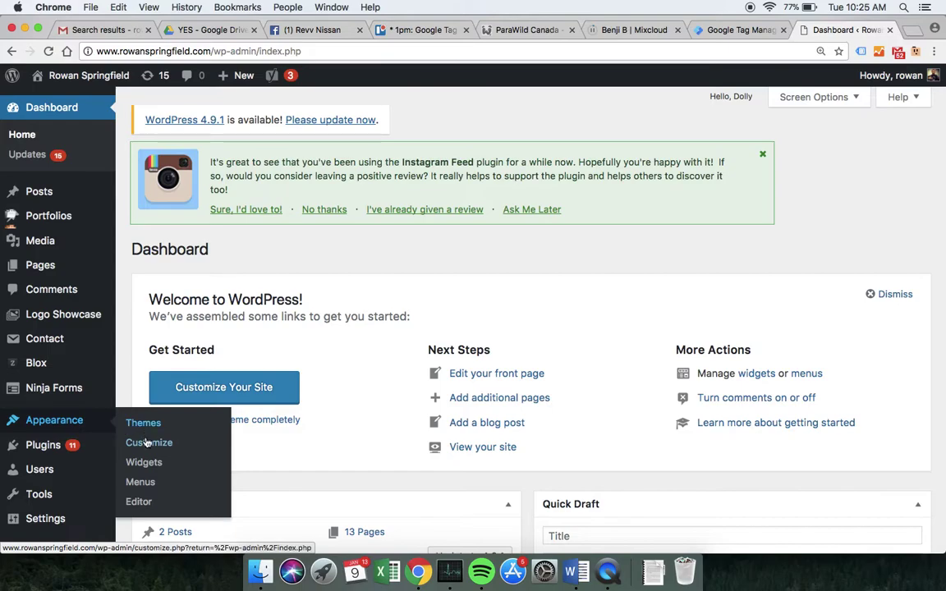
pyautogui.click(139, 501)
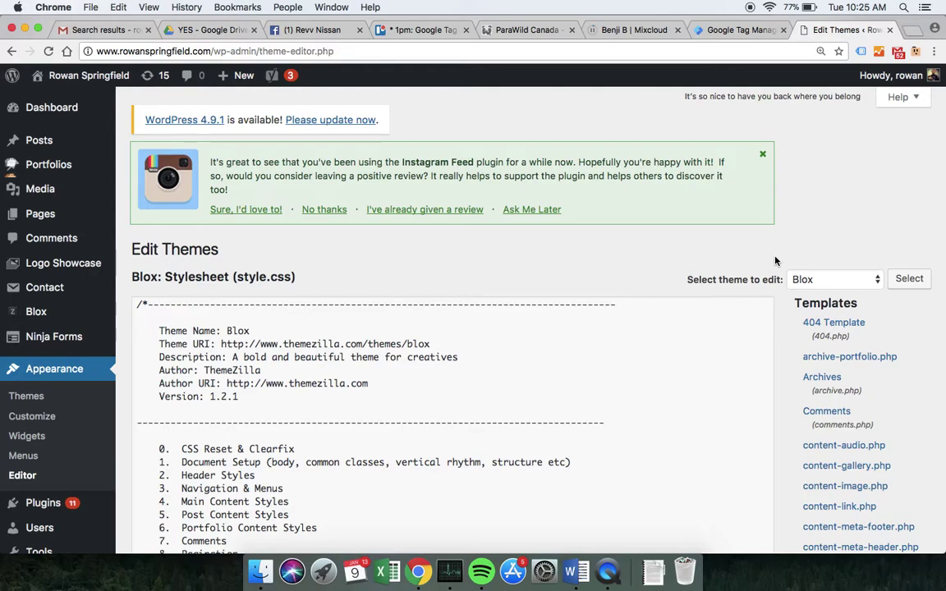
pyautogui.scroll(-2, 775, 261)
pyautogui.scroll(-3, 775, 261)
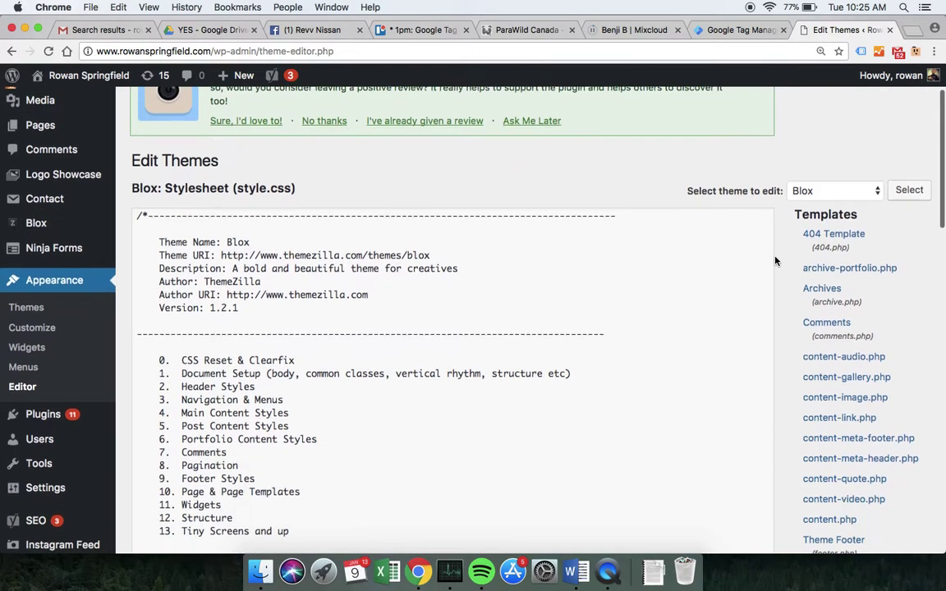
pyautogui.scroll(-2, 775, 261)
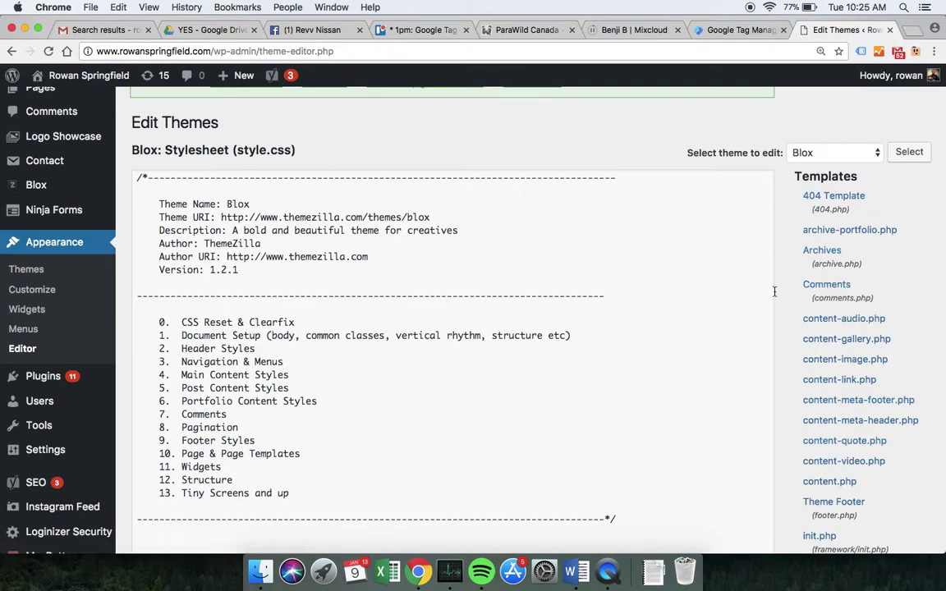
pyautogui.scroll(-1, 774, 291)
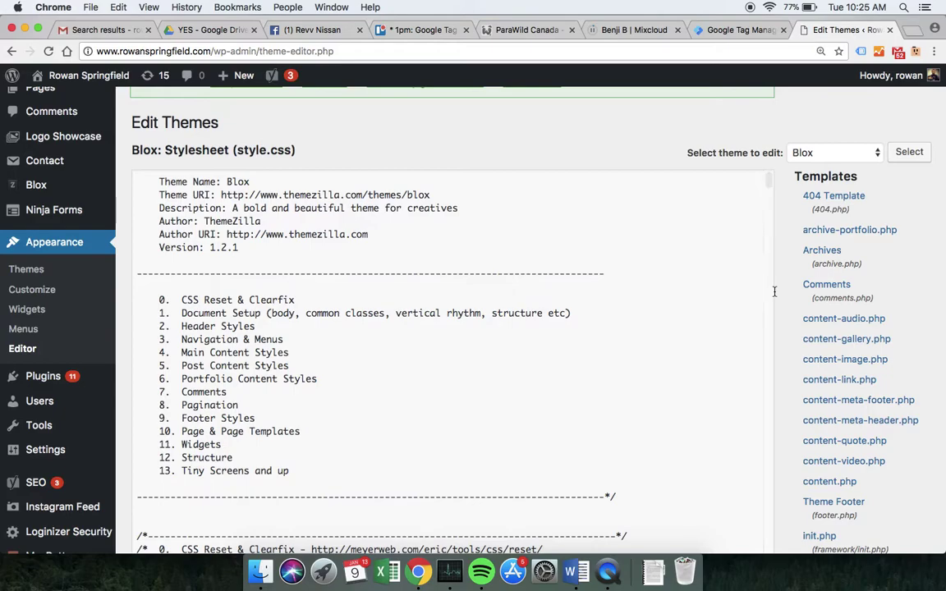
# - Search the page for 'header' and open the Blox Theme Header (header.php) file
pyautogui.press('cmd+f')
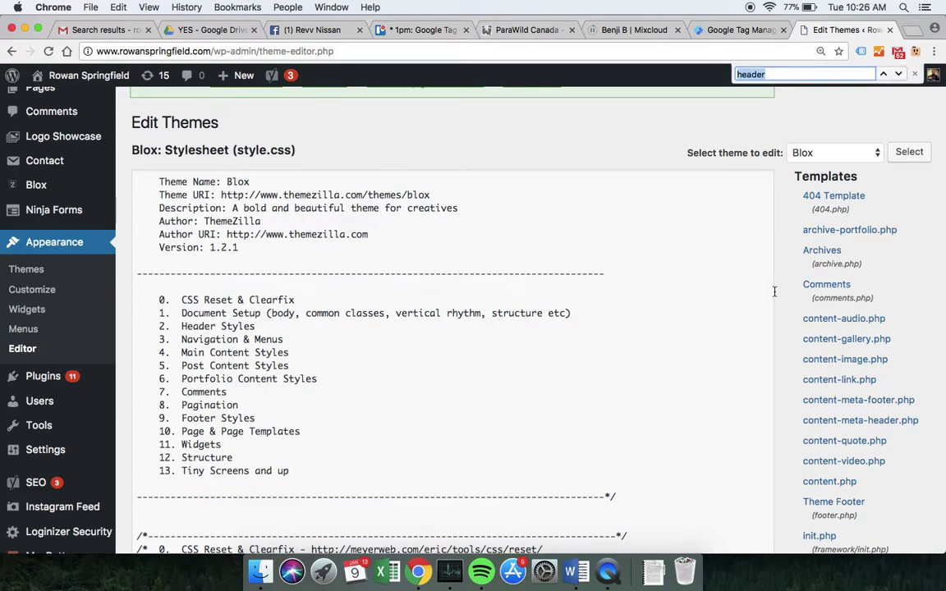
pyautogui.write('header')
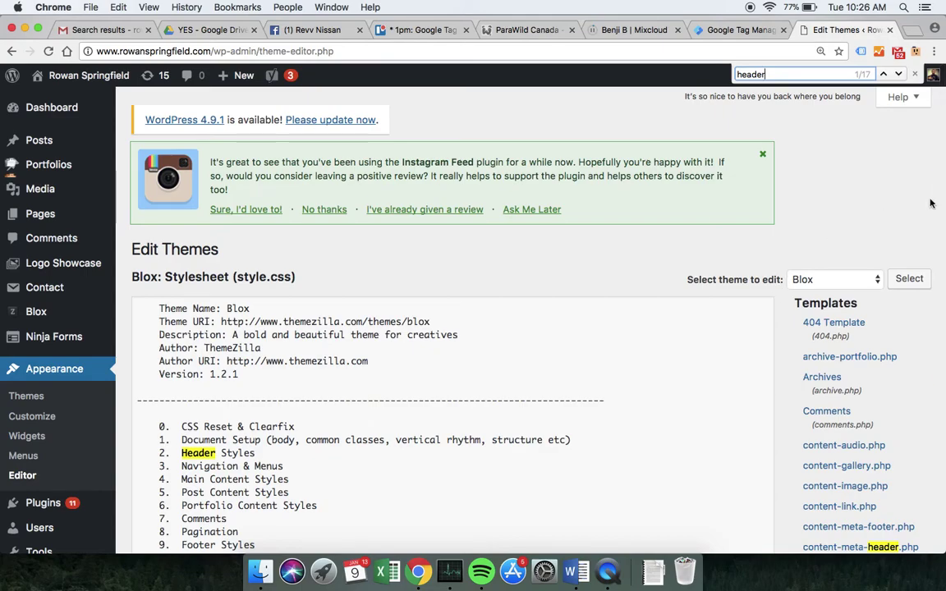
pyautogui.scroll(-3, 825, 386)
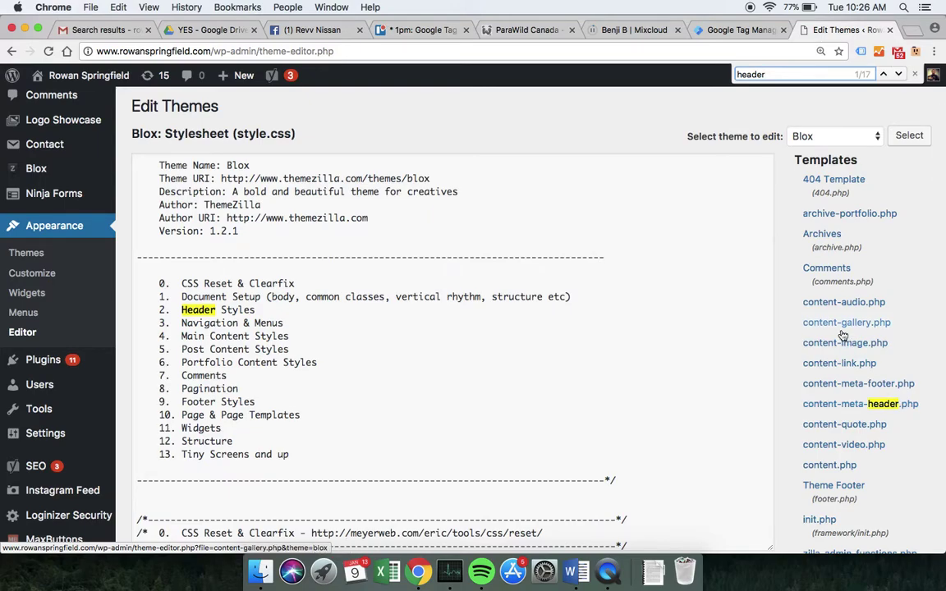
pyautogui.scroll(-10, 840, 335)
pyautogui.scroll(-1, 839, 334)
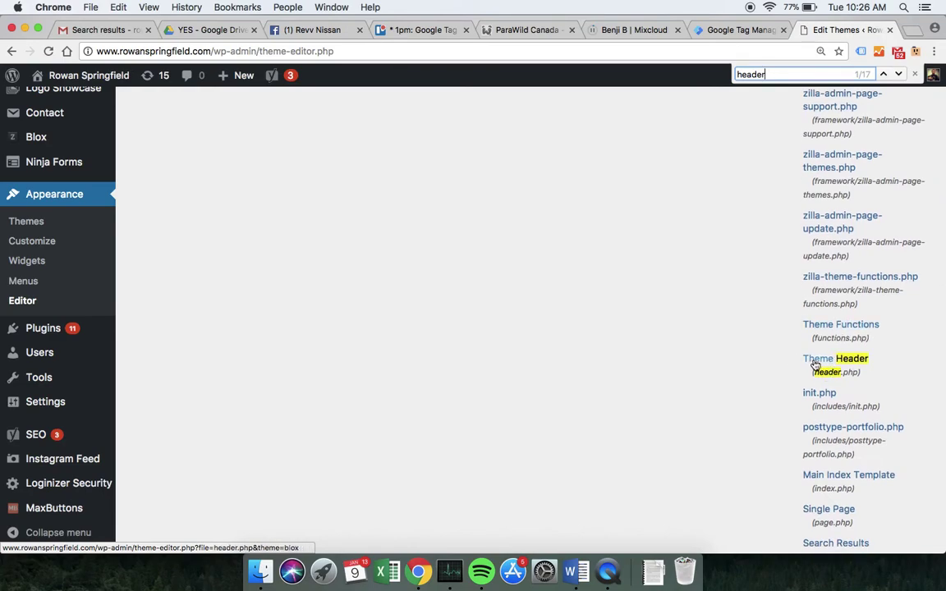
pyautogui.click(815, 362)
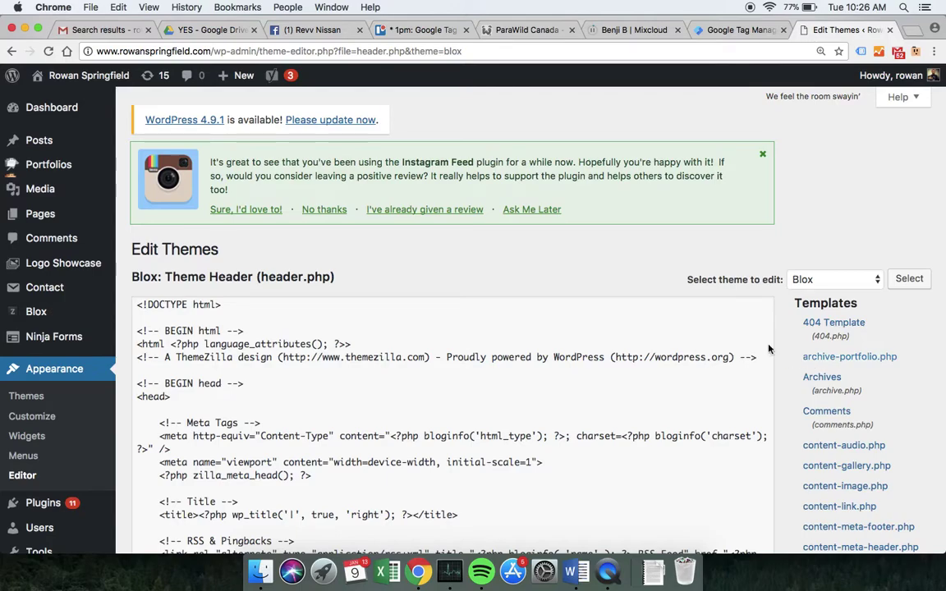
# - Select the opening <head> line in header.php, then return to the Tag Manager install code
pyautogui.tripleClick(164, 397)
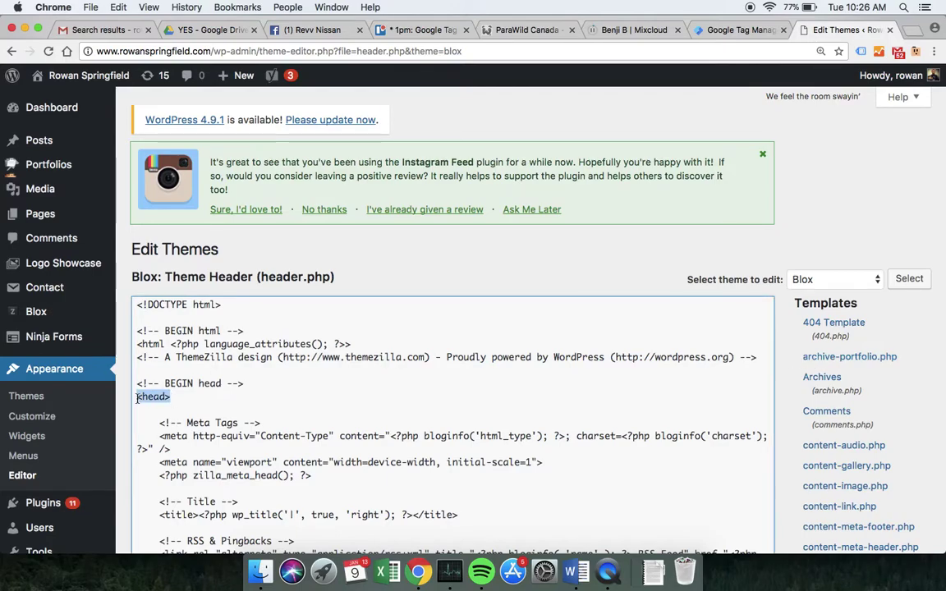
pyautogui.click(739, 30)
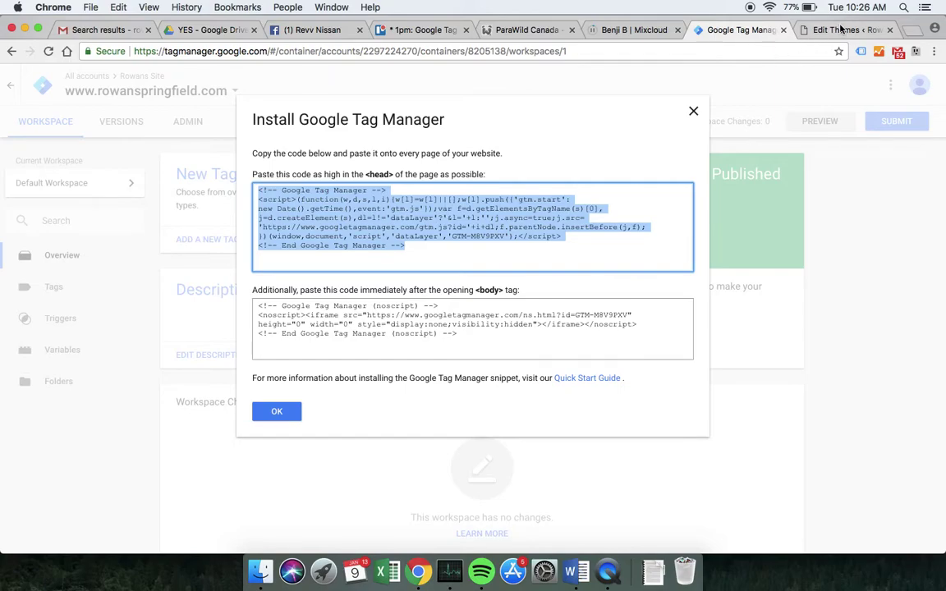
# - Bring back the header.php editor and scroll down to the closing </head> line
pyautogui.click(808, 29)
pyautogui.scroll(-3, 402, 306)
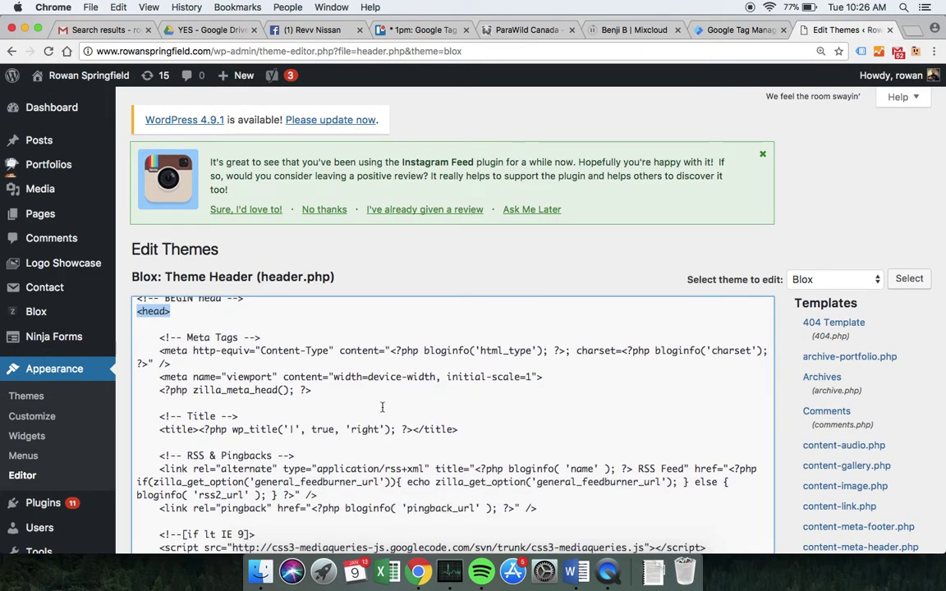
pyautogui.scroll(-5, 382, 407)
pyautogui.scroll(-3, 382, 407)
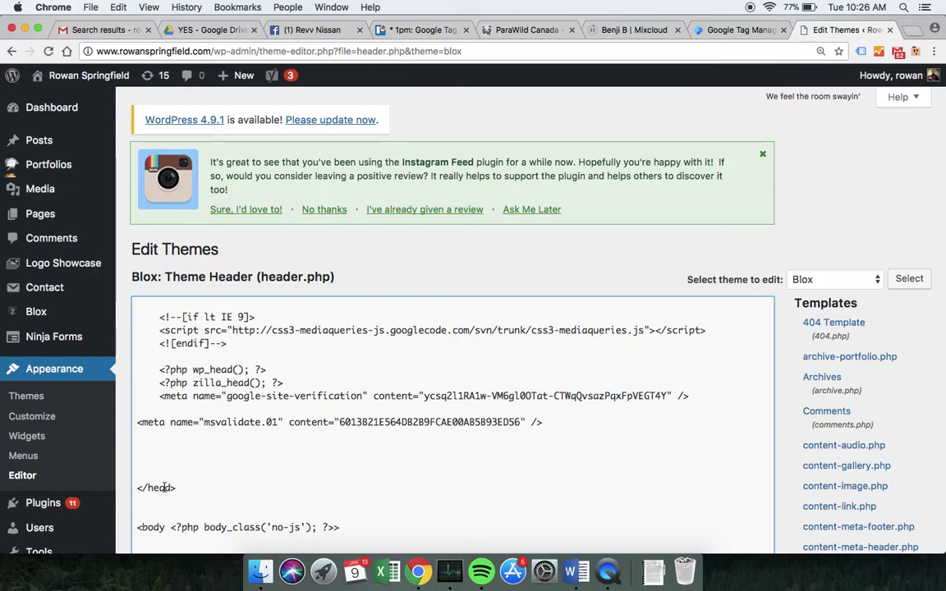
# - Paste the Tag Manager head script directly above </head> in header.php
pyautogui.click(157, 451)
pyautogui.press('Return')
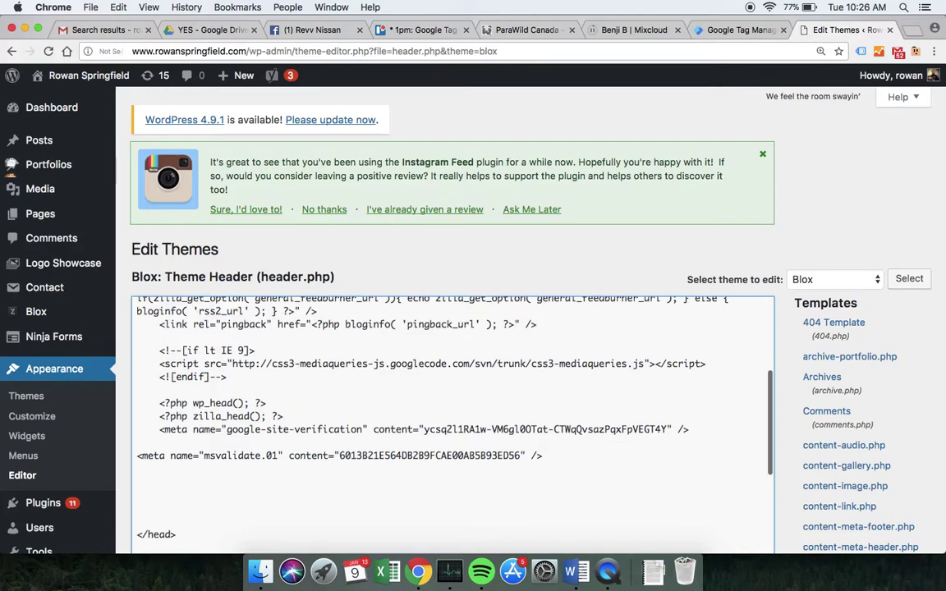
pyautogui.press('Return')
pyautogui.press('BackSpace')
pyautogui.press('BackSpace')
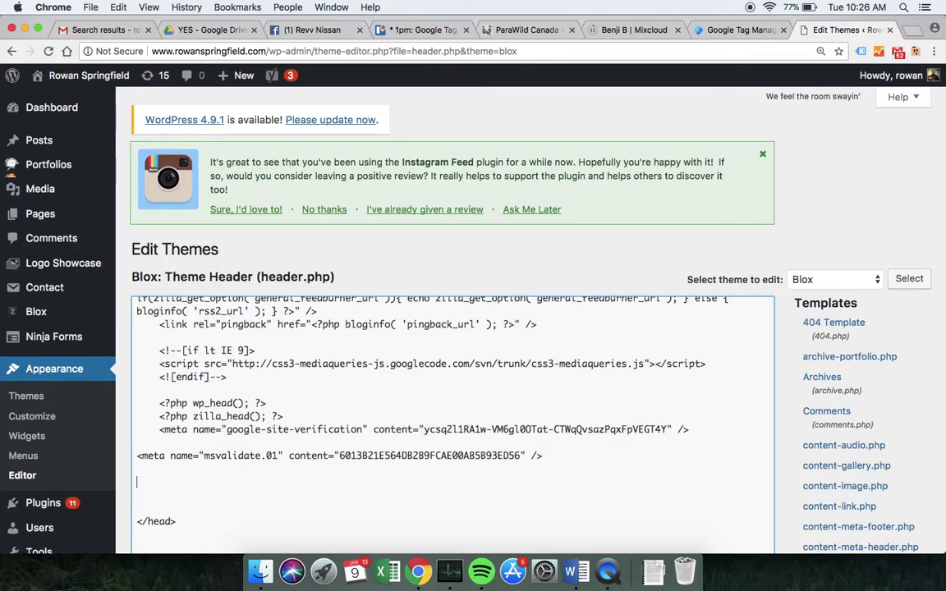
pyautogui.press('BackSpace')
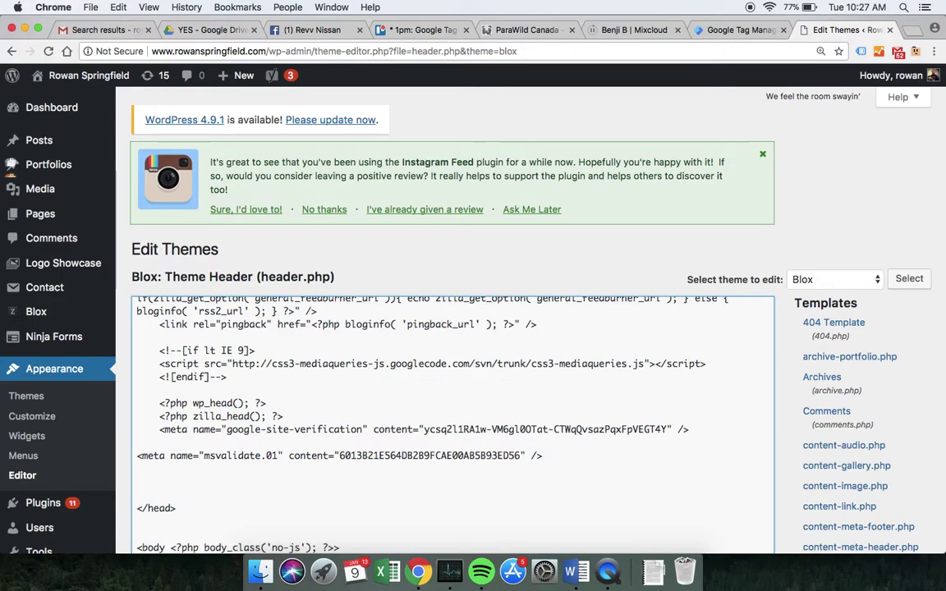
pyautogui.write("<!-- Google Tag Manager --> <script>(function(w,d,s,l,i){w[l]=w[l]||[];w[l].push({'gtm.start': new Date().getTime(),event:'gtm.js'});var f=d.getElementsByTagName(s)[0], j=d.createElement(s),dl=l!='dataLayer'?'&l='+l:'';j.async=true;j.src= 'https://www.googletagmanager.com/gtm.js?id='+i+dl;f.parentNode.insertBefore(j,f); })(window,document,'script','dataLayer','GTM-M8V9PXV');</script> <!-- End Google Tag Manager -->")
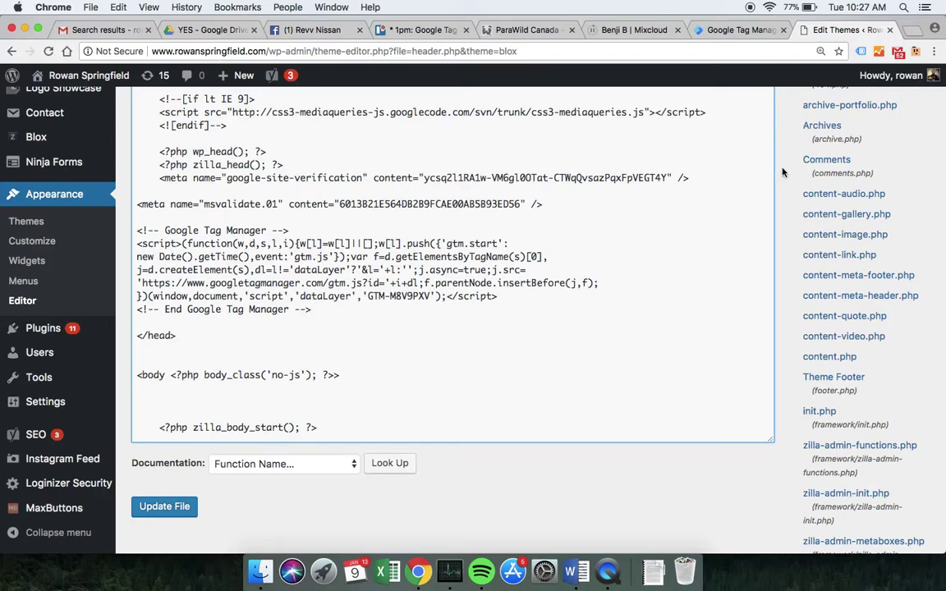
pyautogui.click(722, 32)
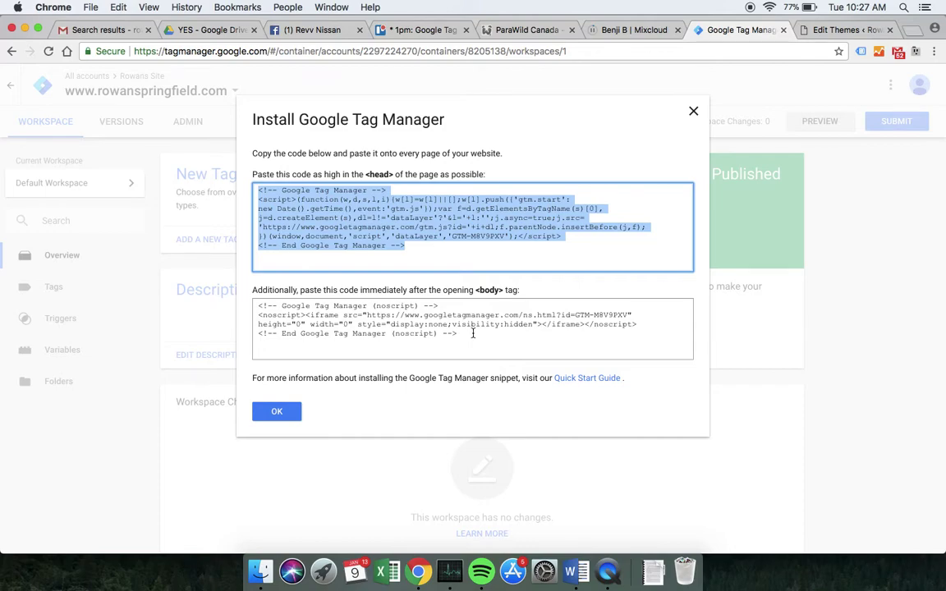
# - Copy the whole body noscript snippet and bring the <body> line of header.php into view
pyautogui.click(472, 333)
pyautogui.press('super+a')
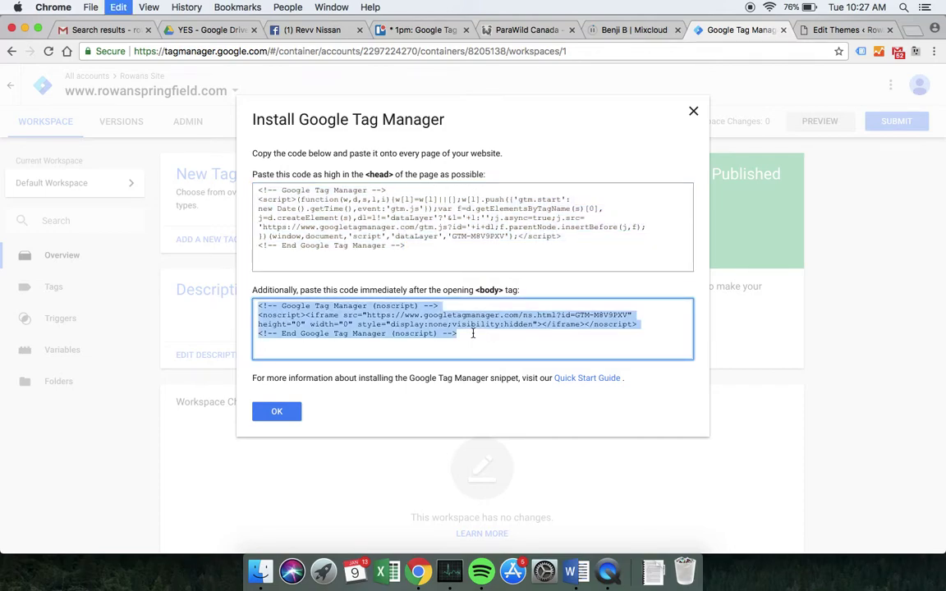
pyautogui.press('super+c')
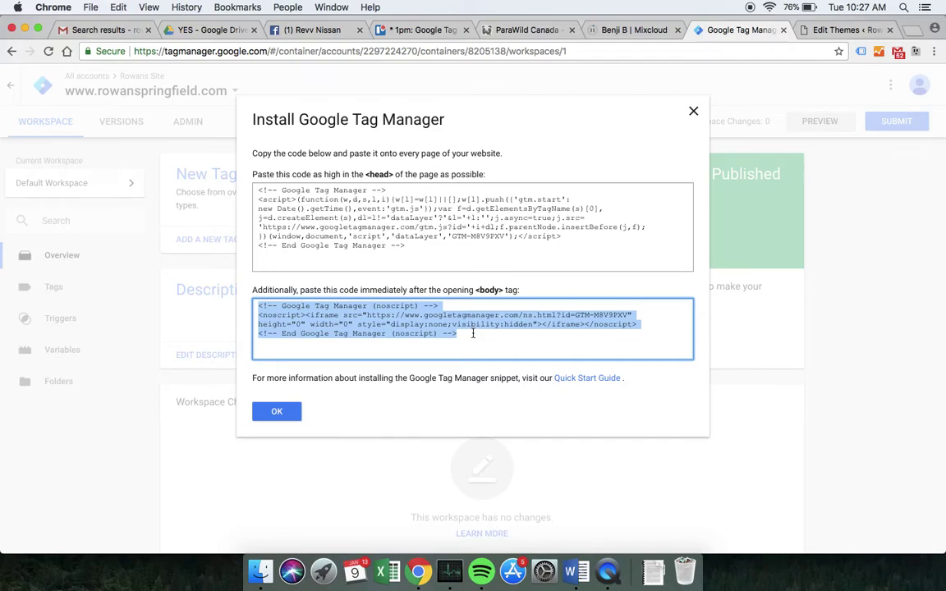
pyautogui.click(827, 31)
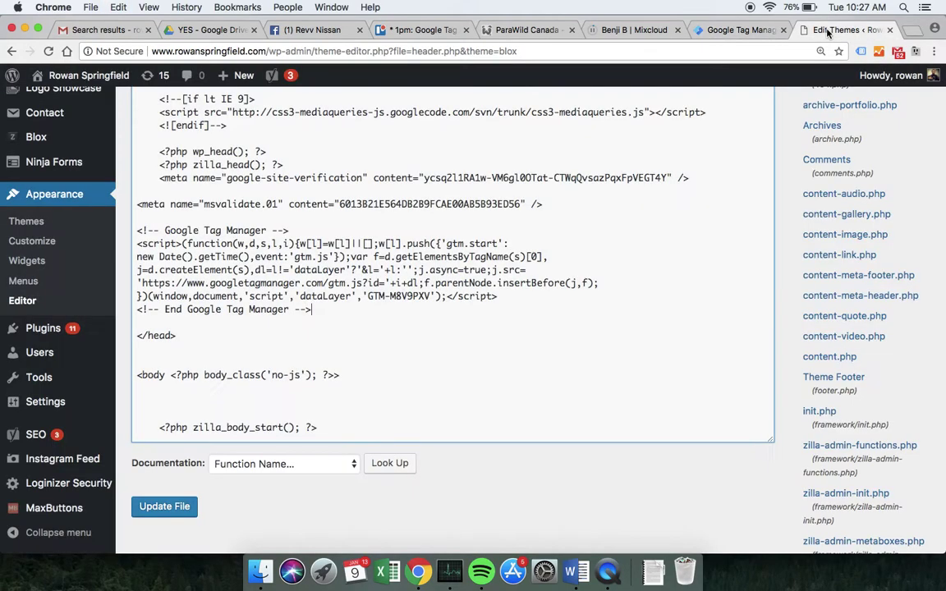
pyautogui.scroll(-3, 396, 206)
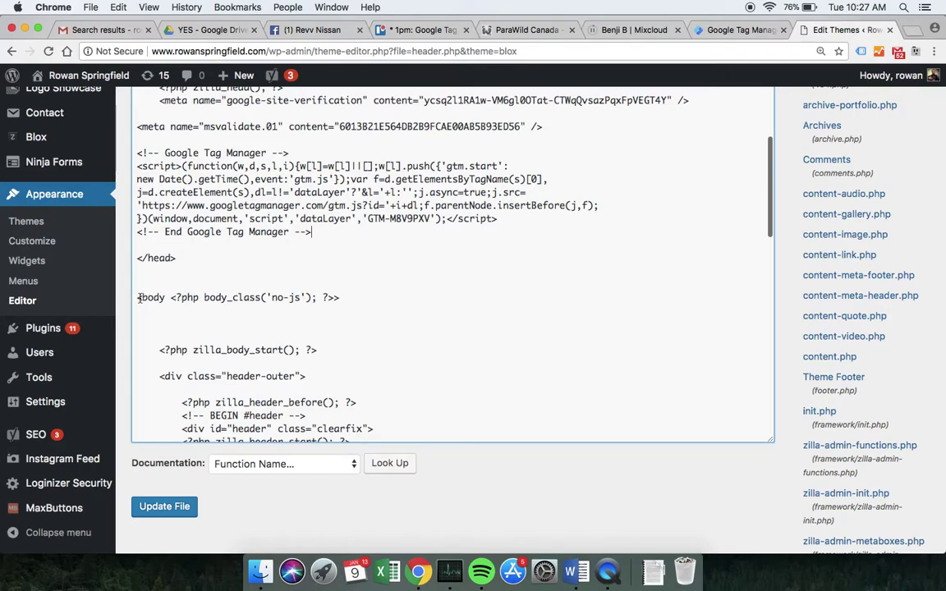
# - Paste the noscript snippet on the line below <body> and save header.php with Update File
pyautogui.click(173, 297)
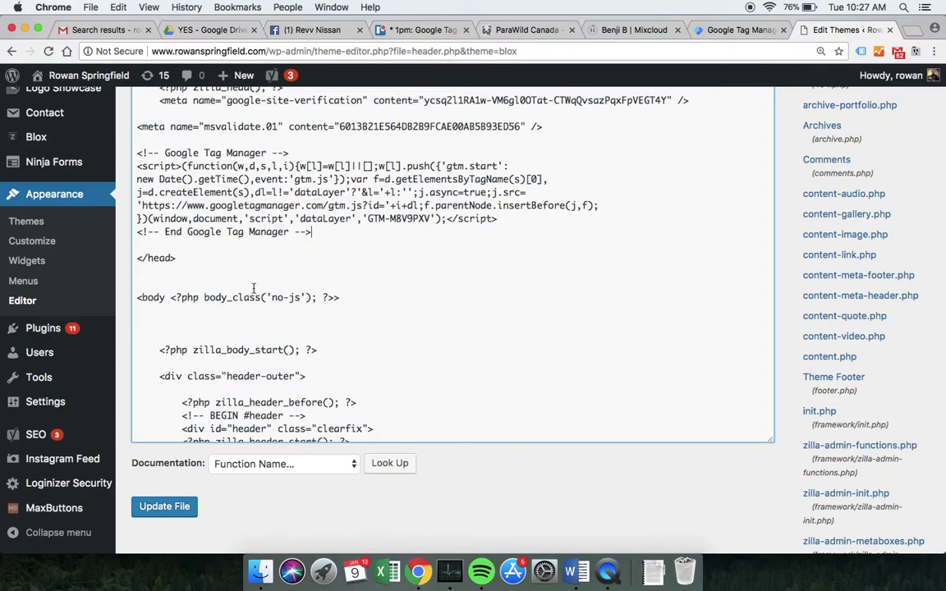
pyautogui.click(181, 325)
pyautogui.press('super+v')
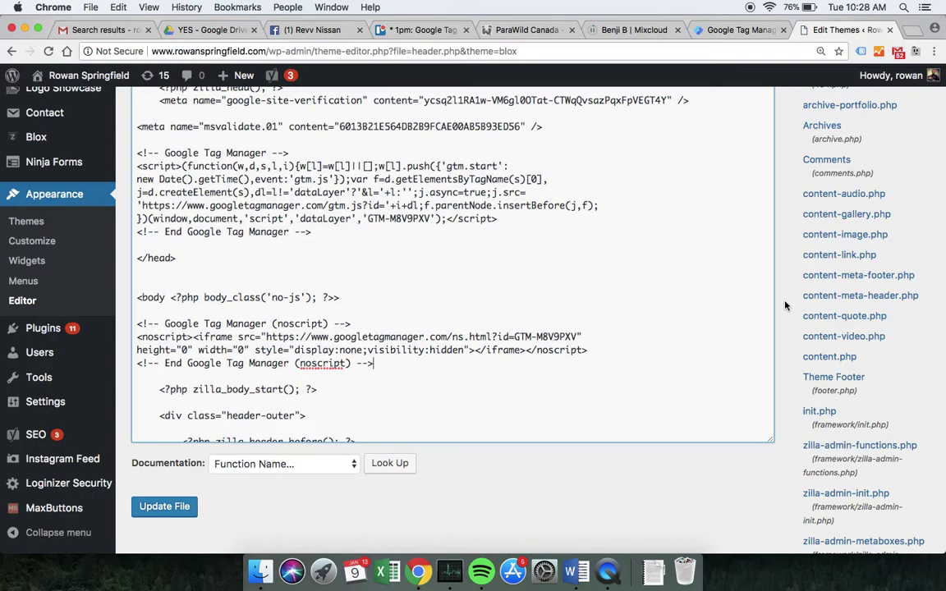
pyautogui.click(175, 513)
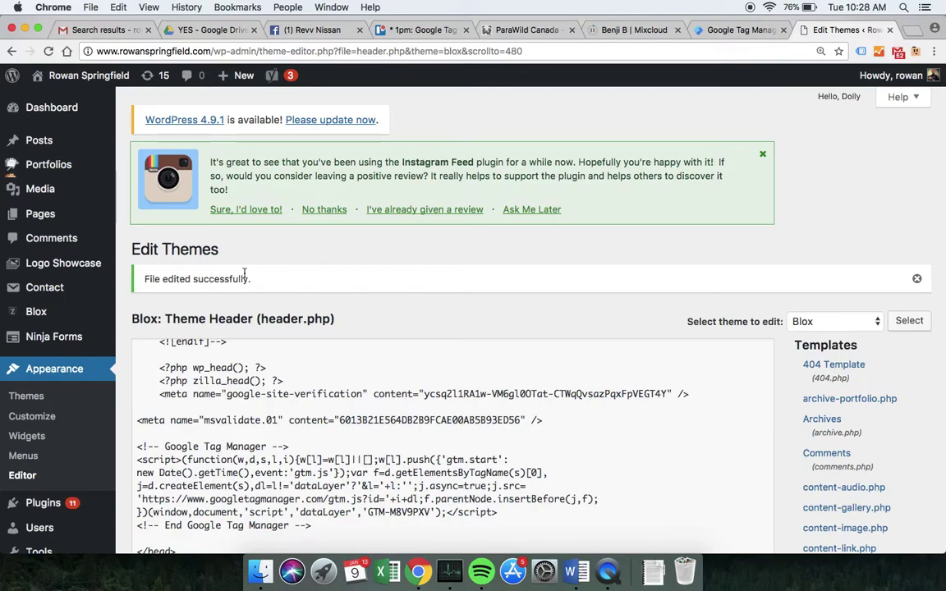
# - Close the install dialog, start Preview for the Default Workspace, and open a new tab for the site
pyautogui.click(731, 32)
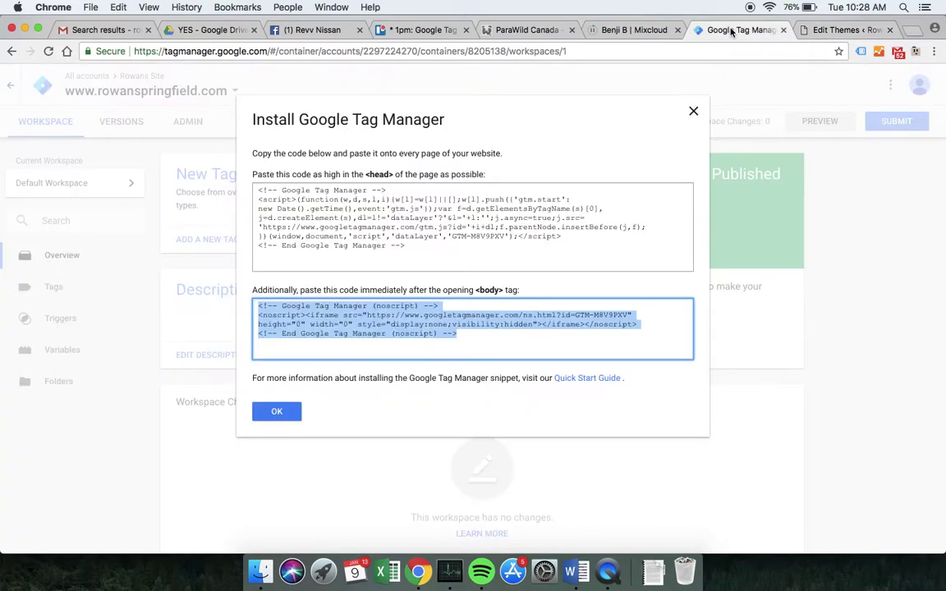
pyautogui.click(276, 413)
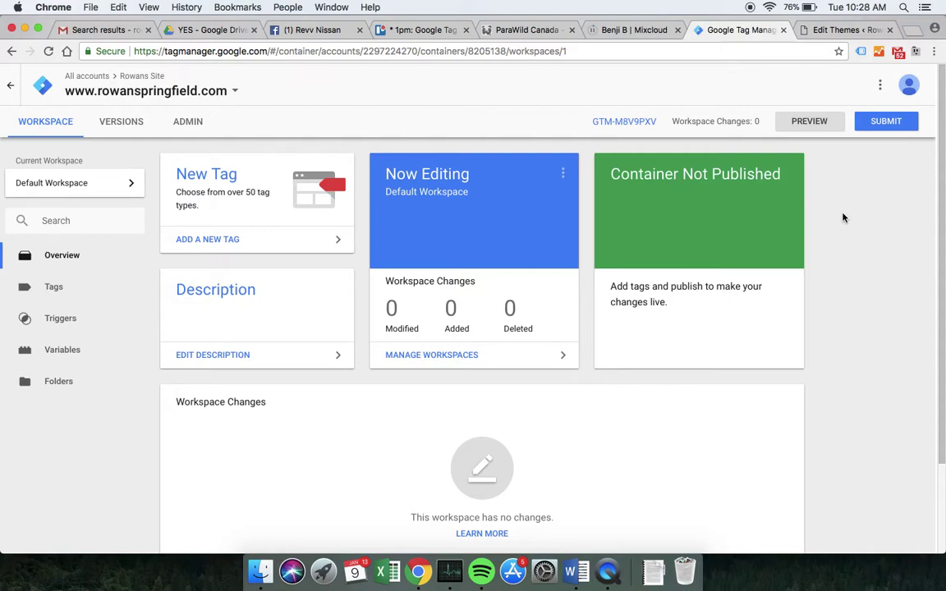
pyautogui.click(808, 125)
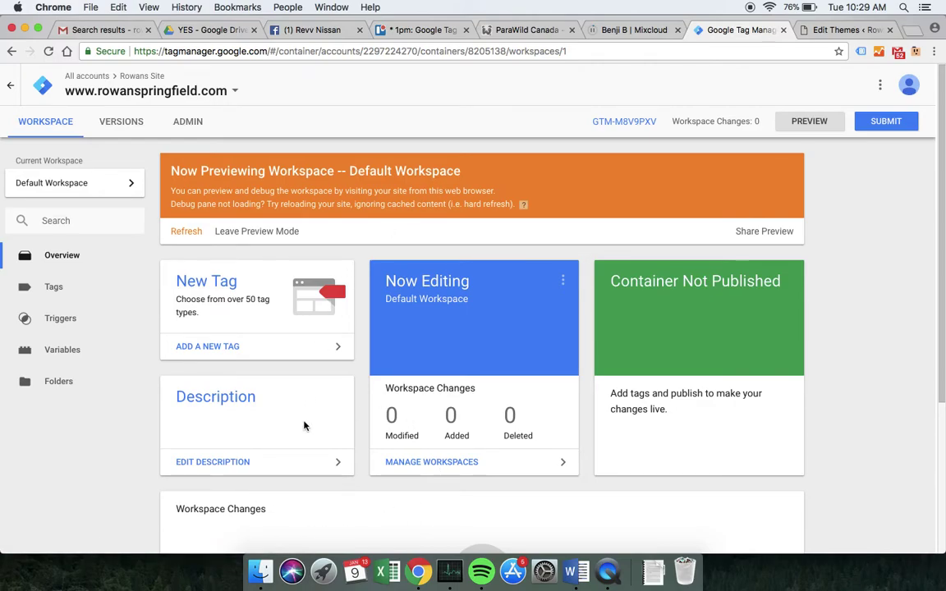
pyautogui.click(914, 31)
# - Load rowanspringfield.com to confirm the GTM debug pane shows, then return to the Default Workspace
pyautogui.write('ro')
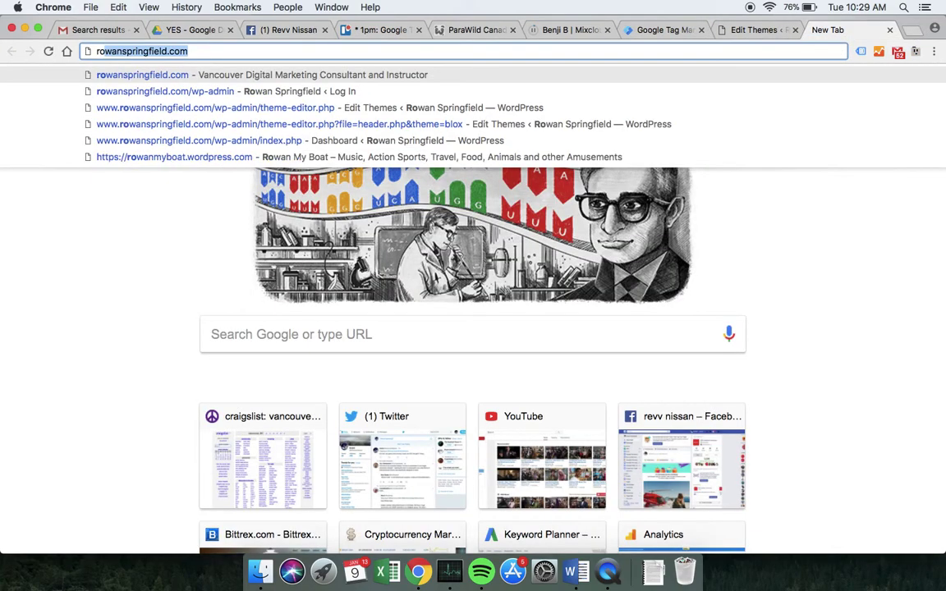
pyautogui.press('Return')
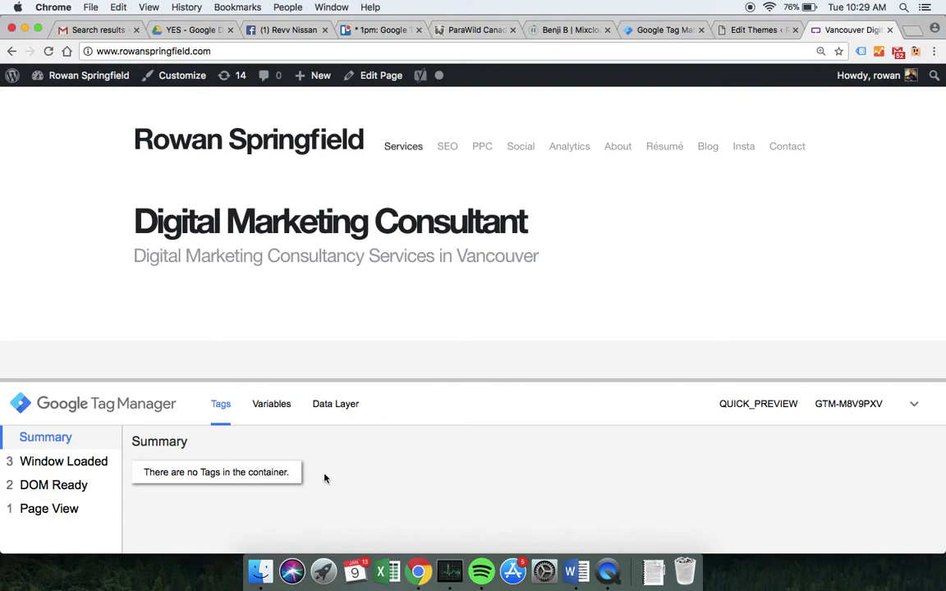
pyautogui.click(649, 33)
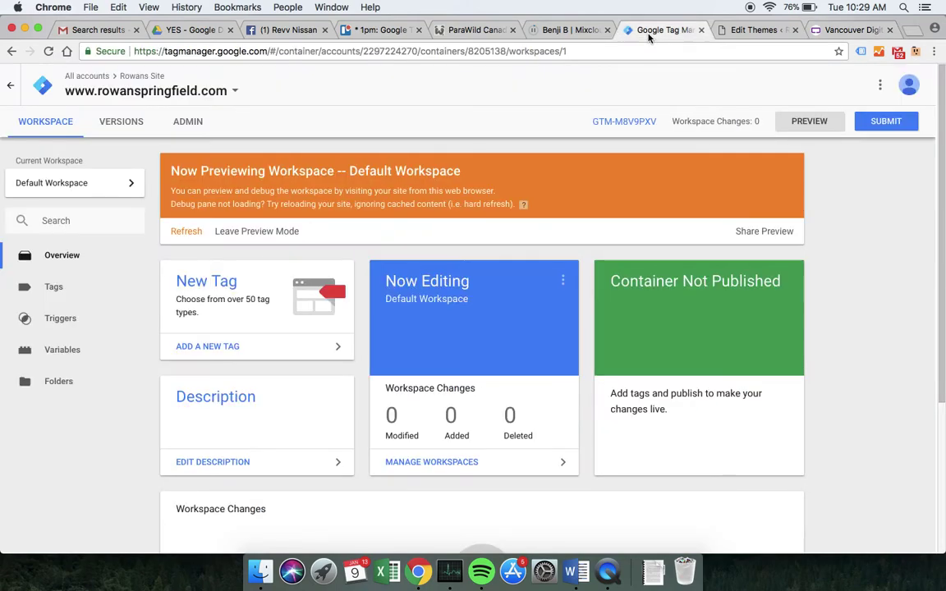
# - Leave Tag Manager preview mode and reload rowanspringfield.com without the debug pane
pyautogui.click(277, 233)
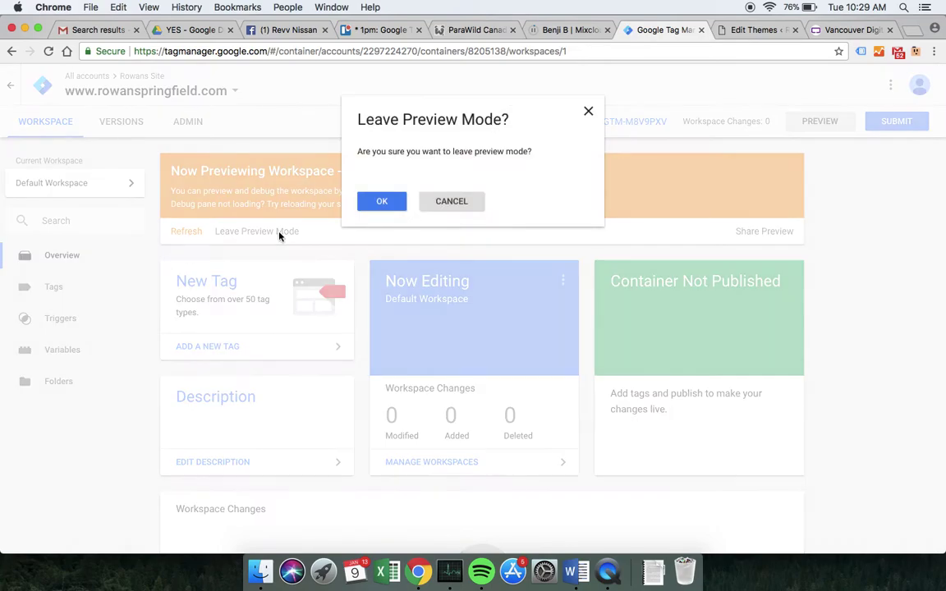
pyautogui.click(382, 201)
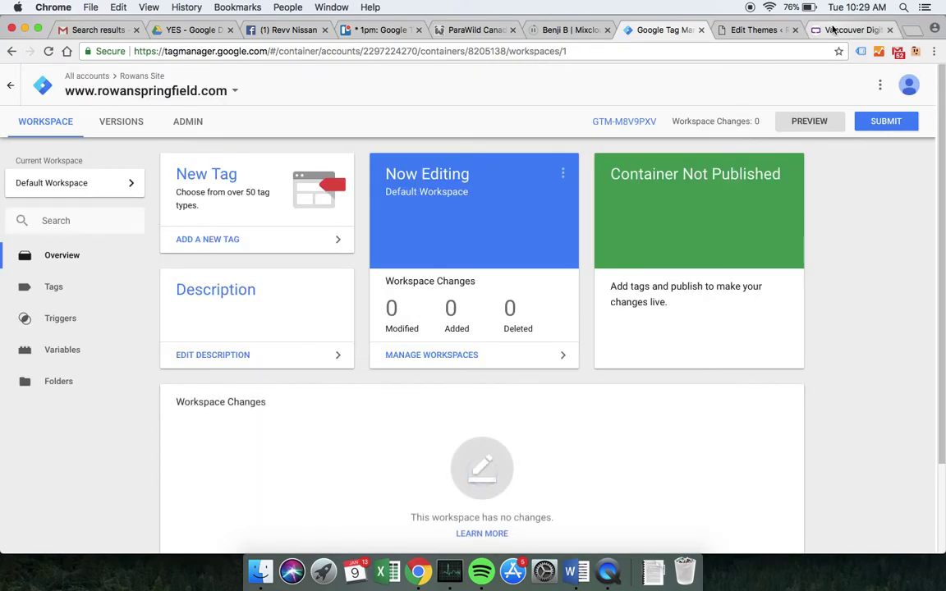
pyautogui.click(821, 30)
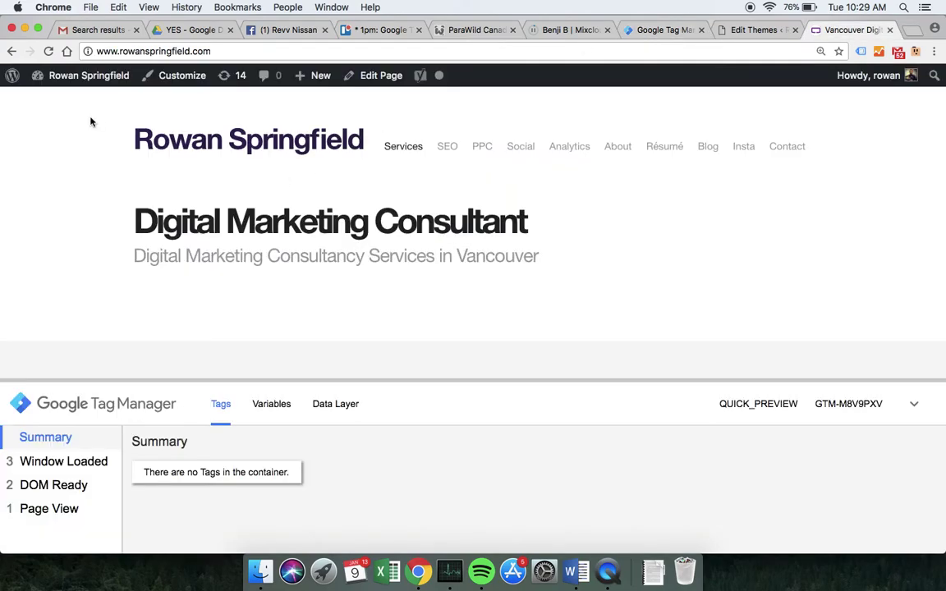
pyautogui.click(49, 51)
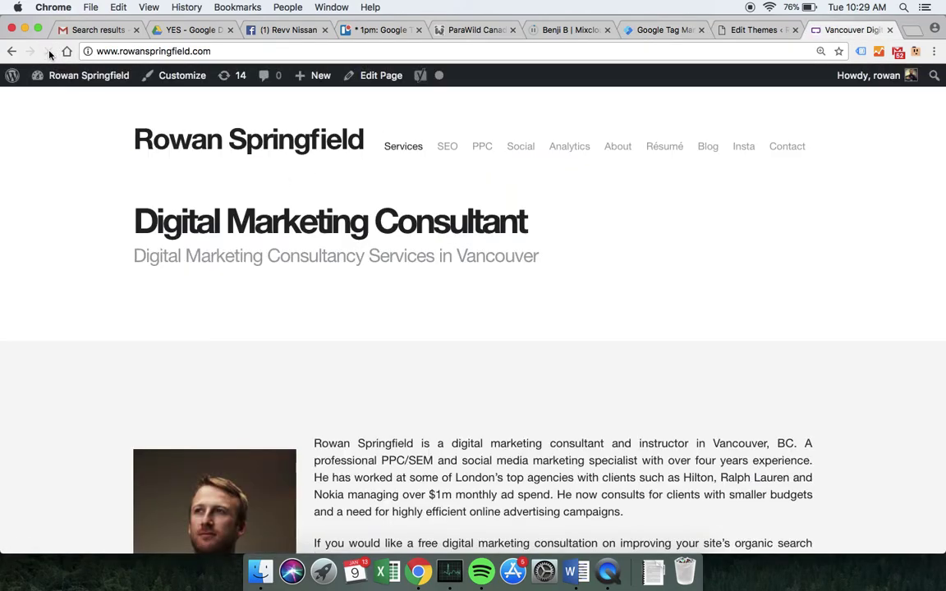